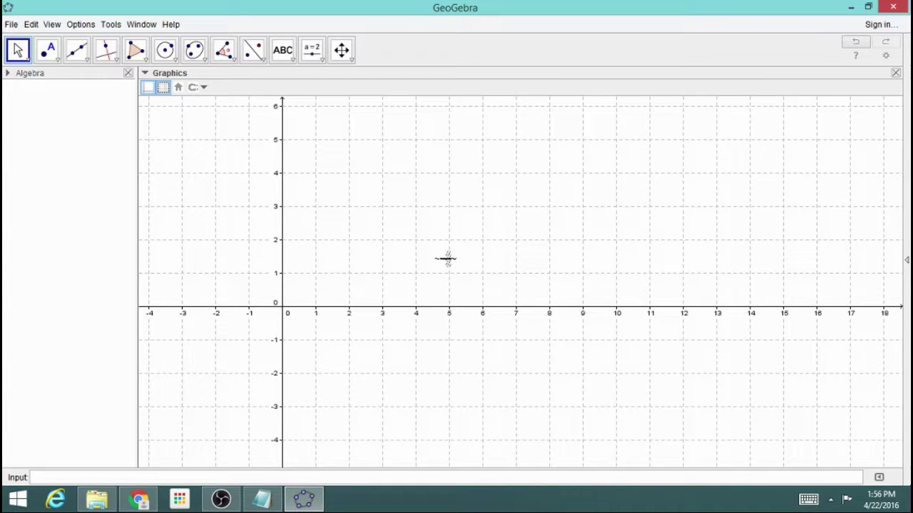
# Step: Plot a point by entering the coordinates (2,3)
pyautogui.click(52, 477)
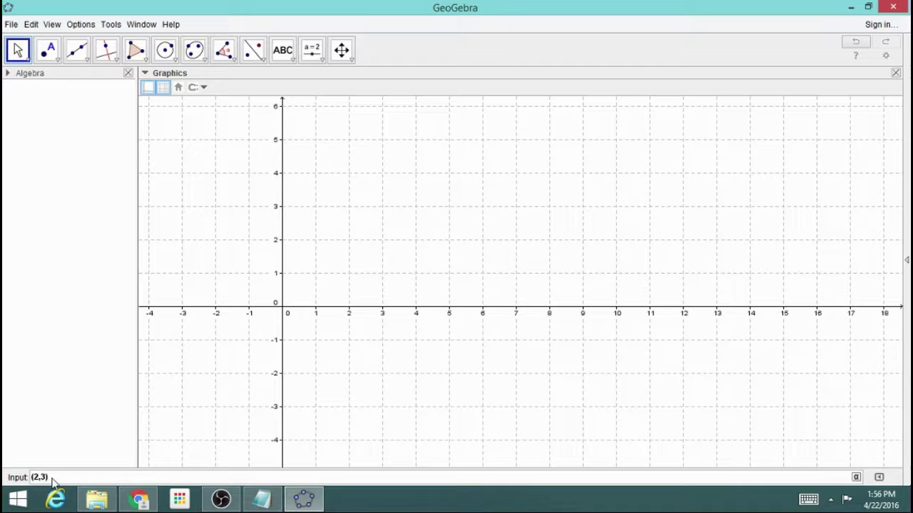
pyautogui.press('Return')
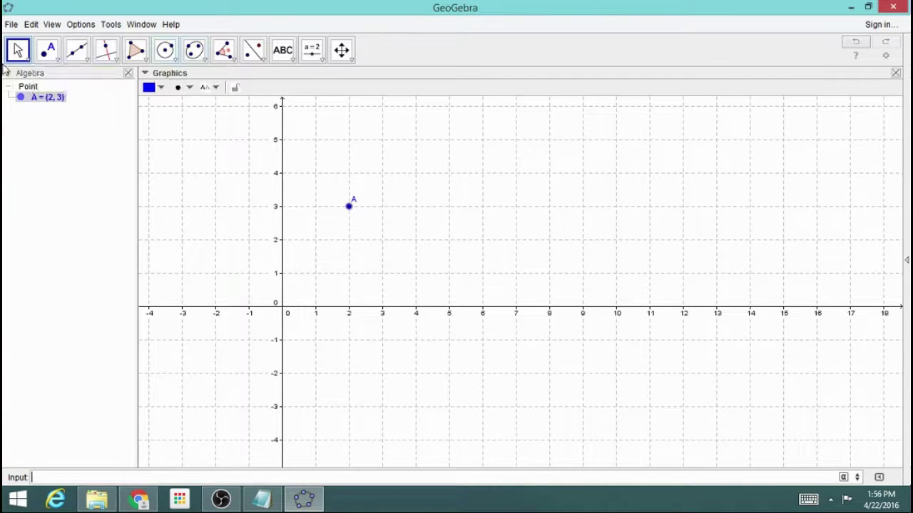
# Step: Place a second point at (2, 2) with the Point tool, and toggle its visibility off and back on
pyautogui.click(50, 57)
pyautogui.click(50, 58)
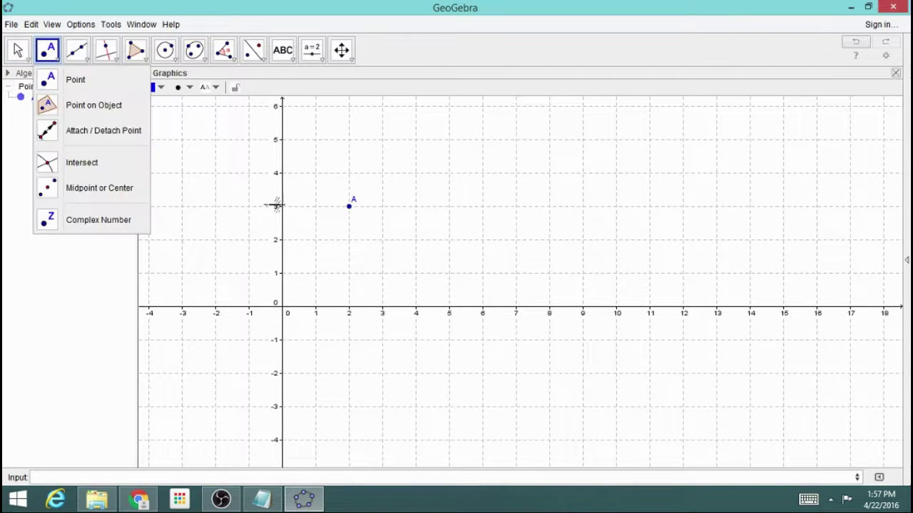
pyautogui.click(350, 241)
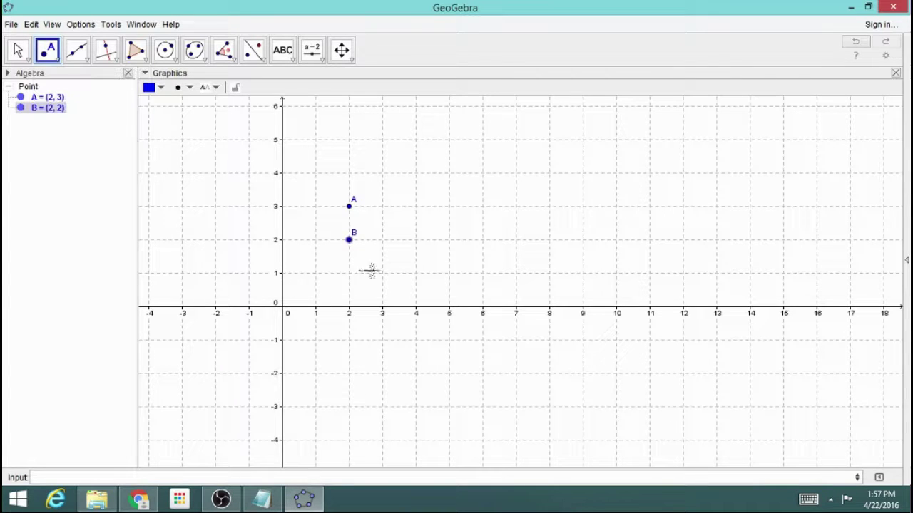
pyautogui.click(21, 108)
pyautogui.click(21, 109)
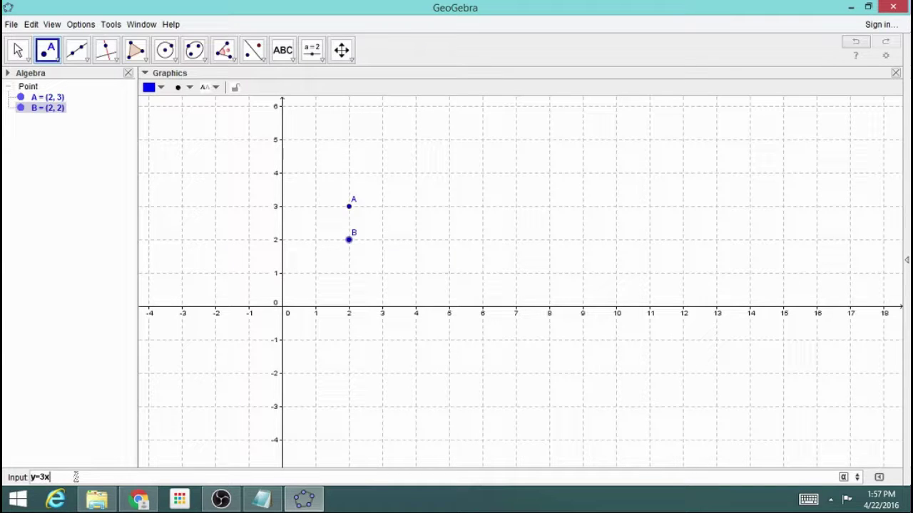
# Step: Graph the line y = 3x + 4, and toggle its visibility off and back on
pyautogui.press('Return')
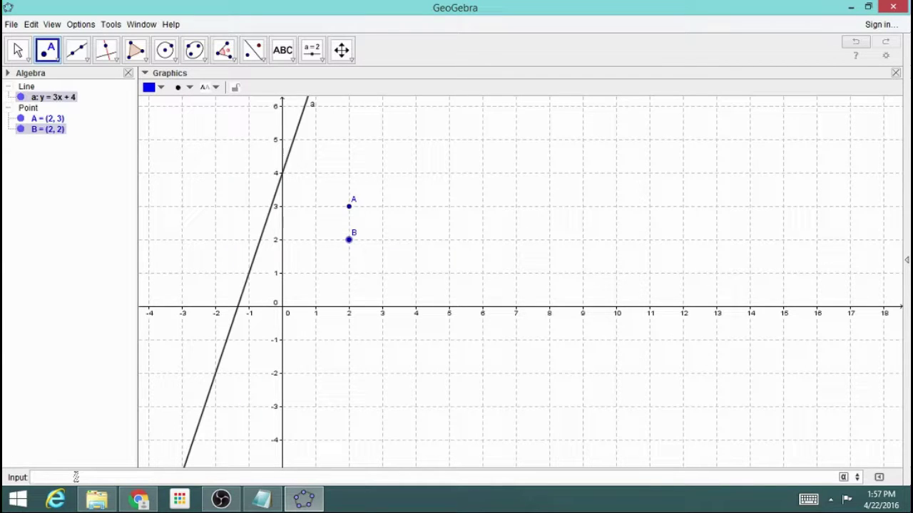
pyautogui.click(79, 475)
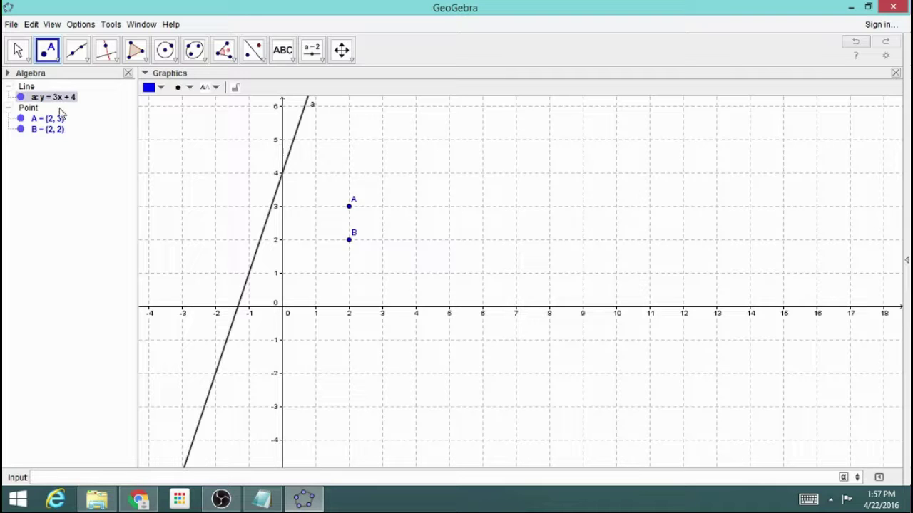
pyautogui.click(21, 98)
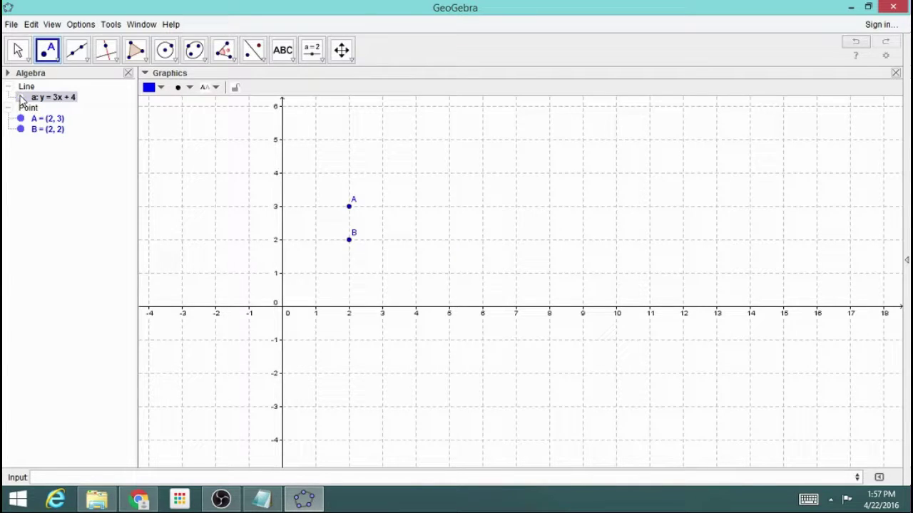
pyautogui.click(20, 98)
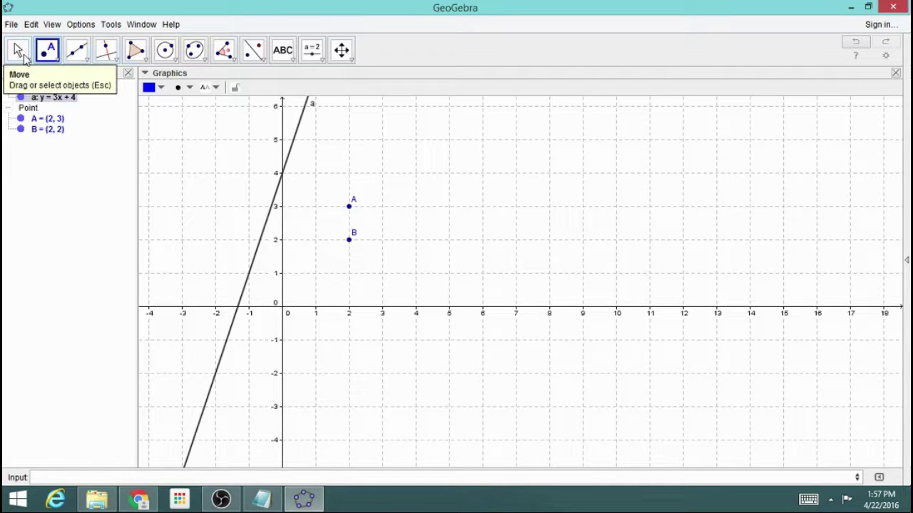
# Step: Format the line y = 3x + 4 as a thick red line with short dashes
pyautogui.click(21, 53)
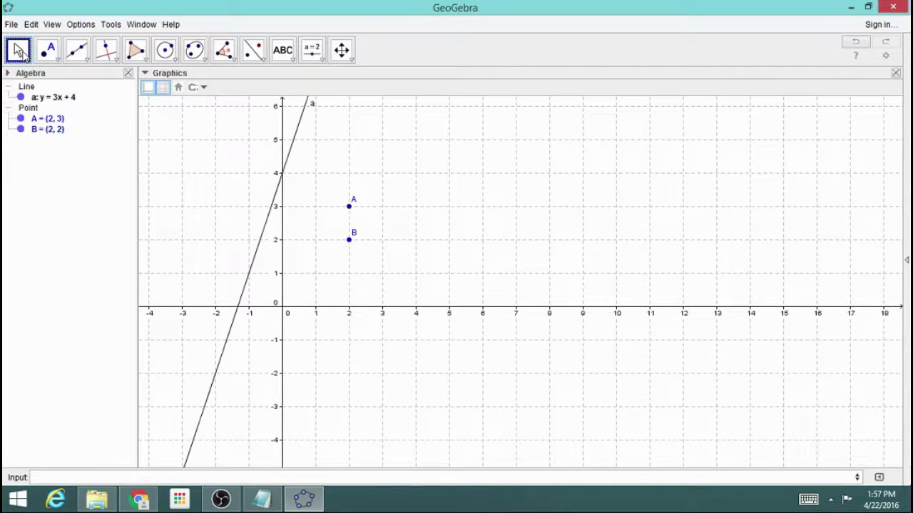
pyautogui.click(297, 143)
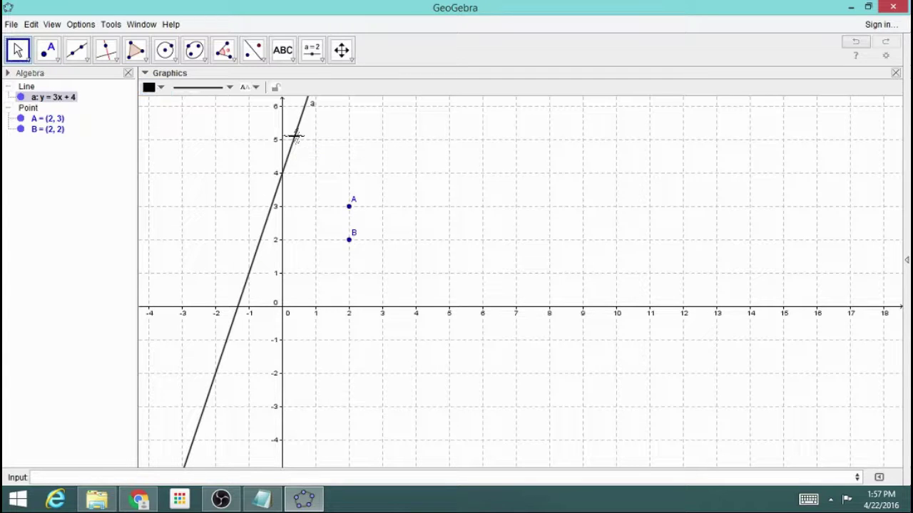
pyautogui.click(162, 88)
pyautogui.click(149, 103)
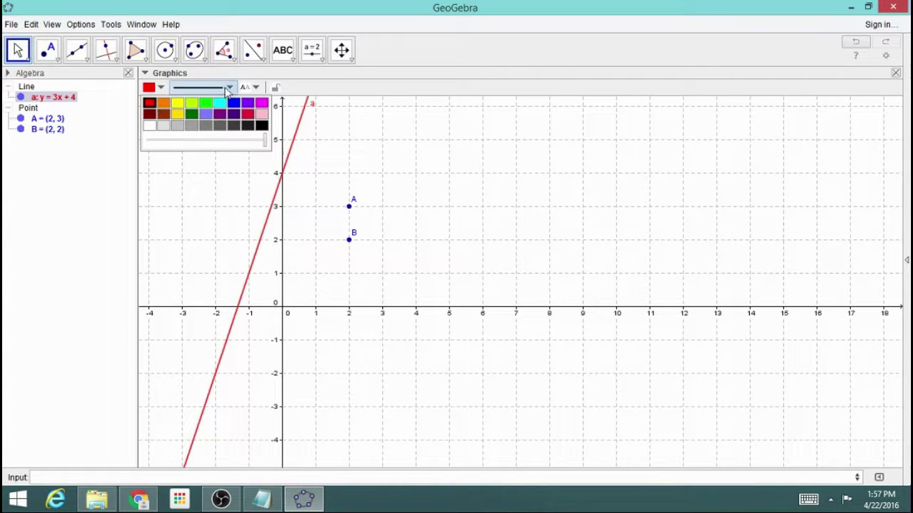
pyautogui.click(214, 87)
pyautogui.click(209, 130)
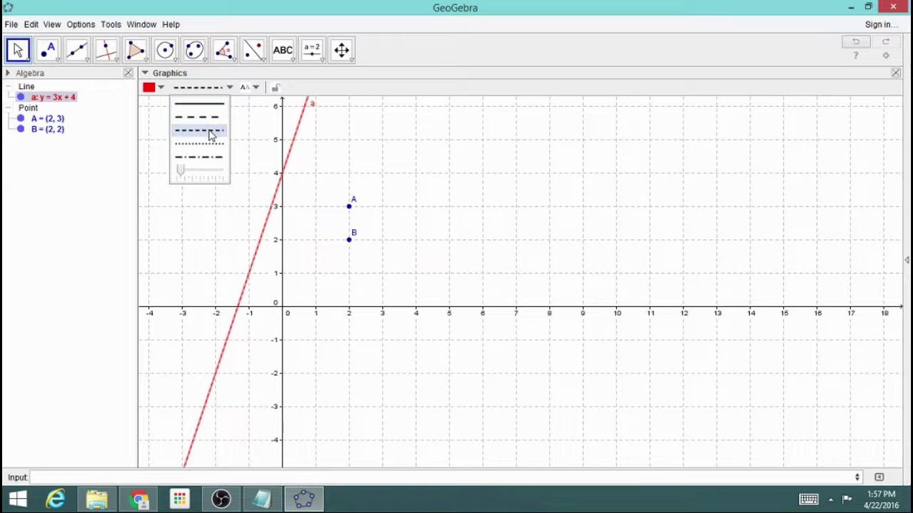
pyautogui.moveTo(181, 172); pyautogui.dragTo(207, 176)
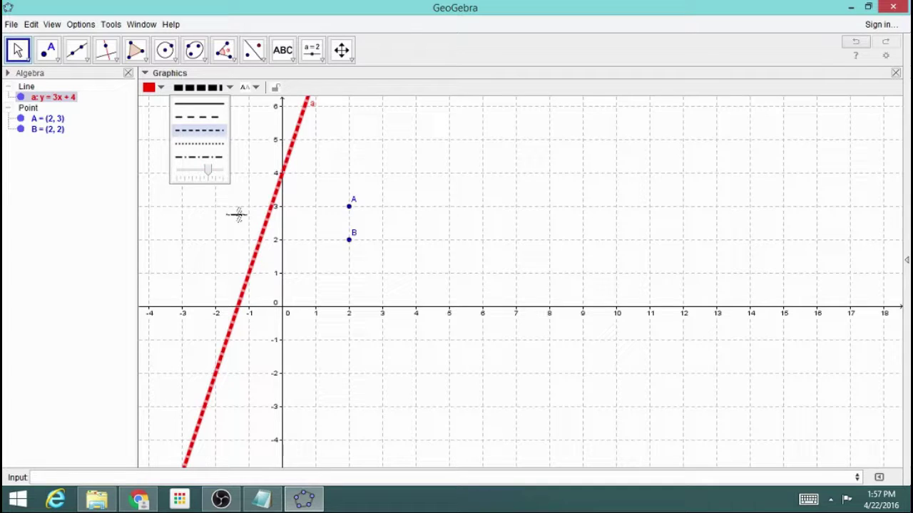
# Step: Graph the linear inequality y < 3x + 2
pyautogui.click(98, 477)
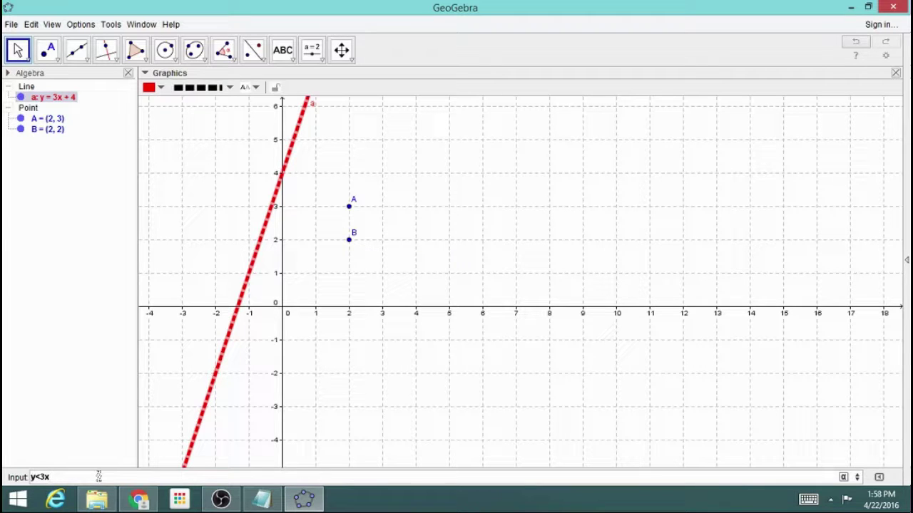
pyautogui.press('Return')
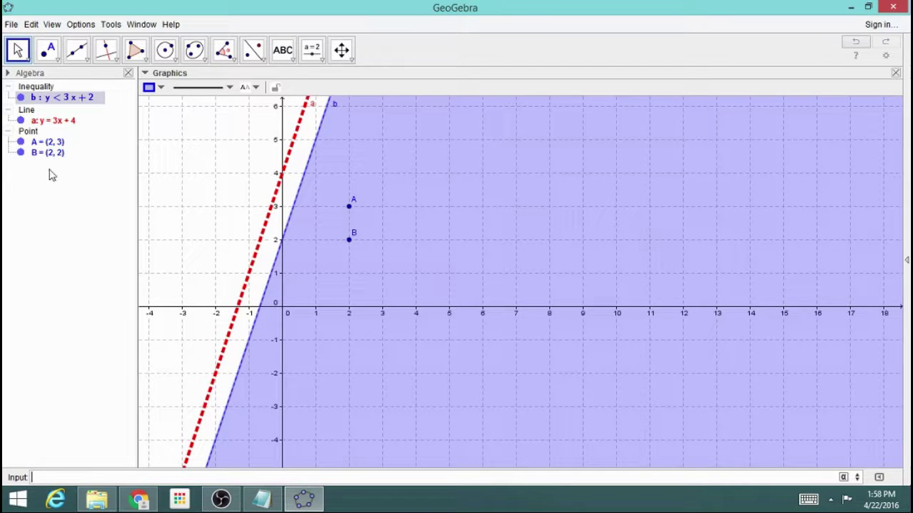
# Step: Hide the linear inequality, the line and both points, and graph the inequality y > x^2 + 4x - 3
pyautogui.click(20, 97)
pyautogui.click(21, 120)
pyautogui.click(21, 142)
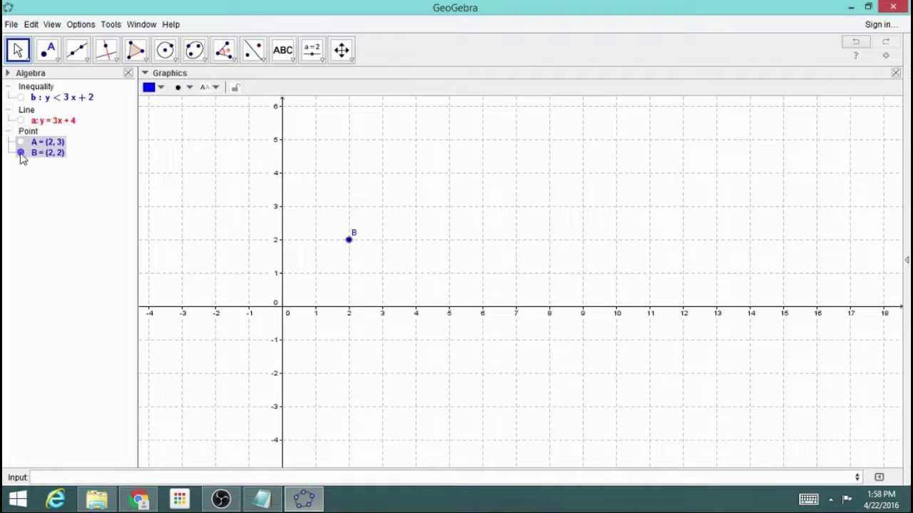
pyautogui.click(21, 152)
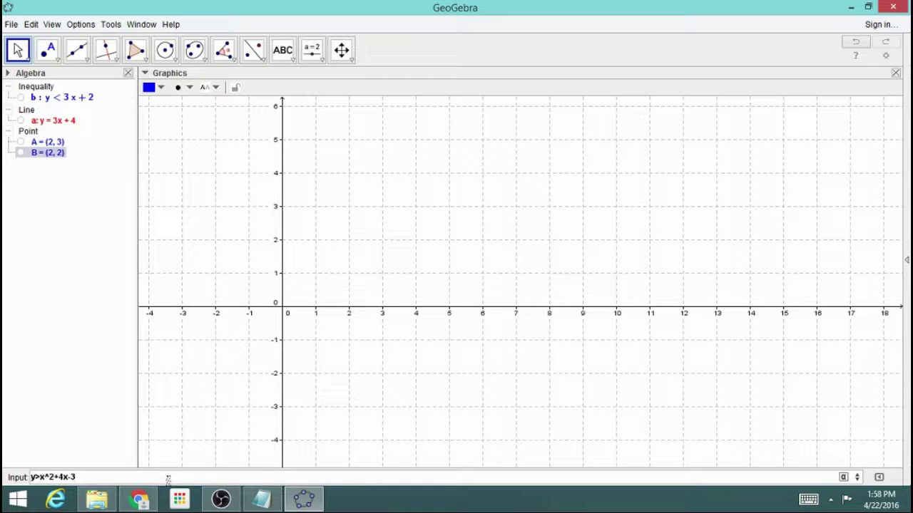
pyautogui.press('Return')
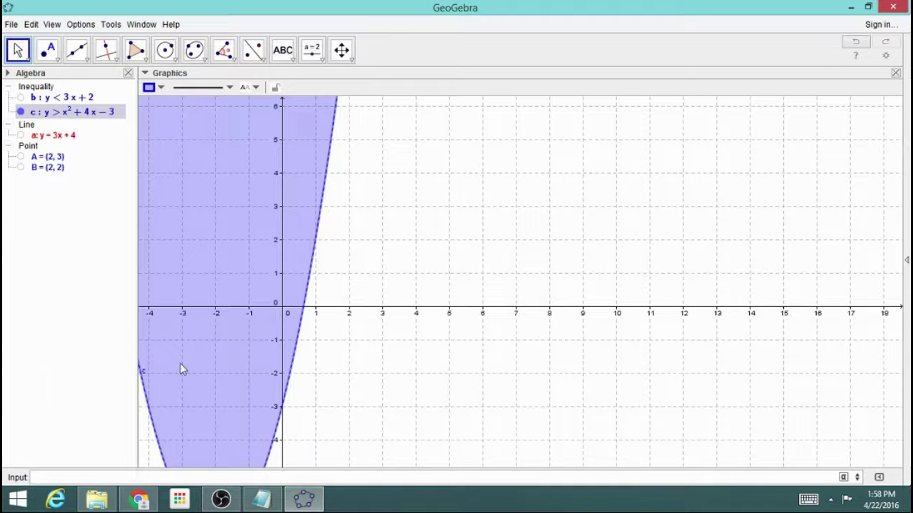
# Step: Examine the shaded parabola region, its vertex and its axis crossings at several zoom levels
pyautogui.click(341, 50)
pyautogui.moveTo(335, 298); pyautogui.dragTo(523, 258)
pyautogui.moveTo(539, 228); pyautogui.dragTo(539, 259)
pyautogui.scroll(-5, 540, 259)
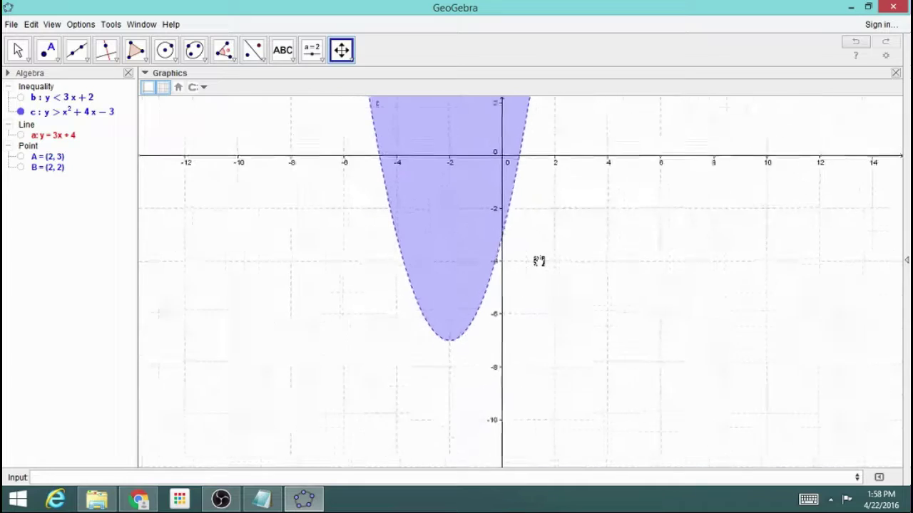
pyautogui.scroll(-8, 539, 261)
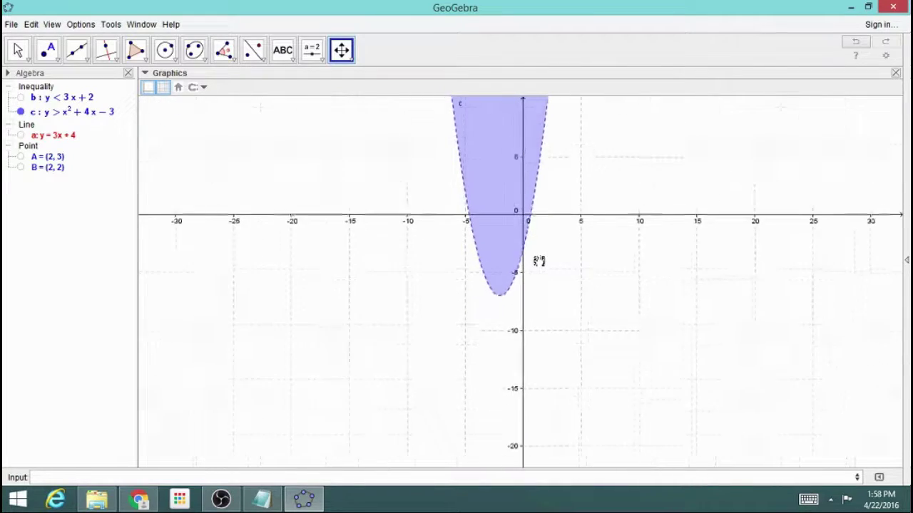
pyautogui.scroll(-3, 540, 259)
pyautogui.moveTo(560, 220); pyautogui.dragTo(397, 260)
pyautogui.scroll(1, 397, 261)
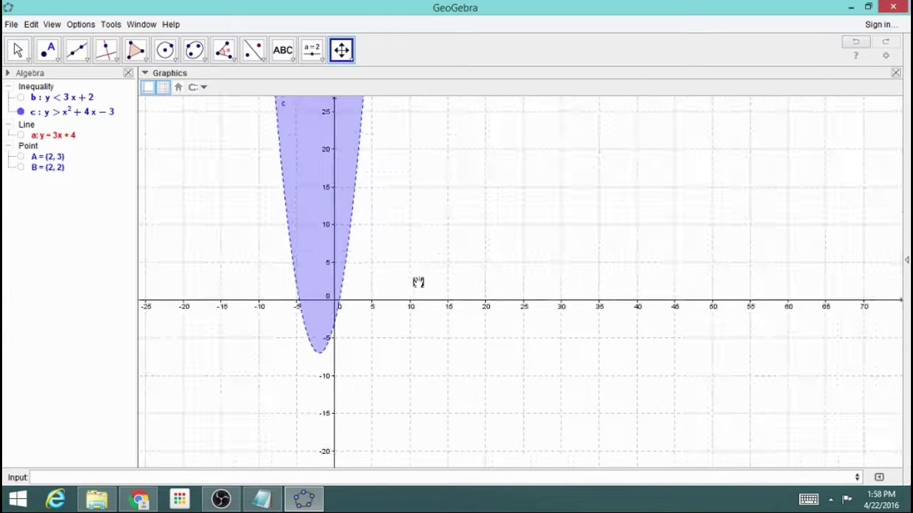
pyautogui.scroll(2, 417, 281)
pyautogui.scroll(1, 418, 280)
pyautogui.moveTo(346, 279); pyautogui.dragTo(444, 246)
pyautogui.scroll(1, 447, 249)
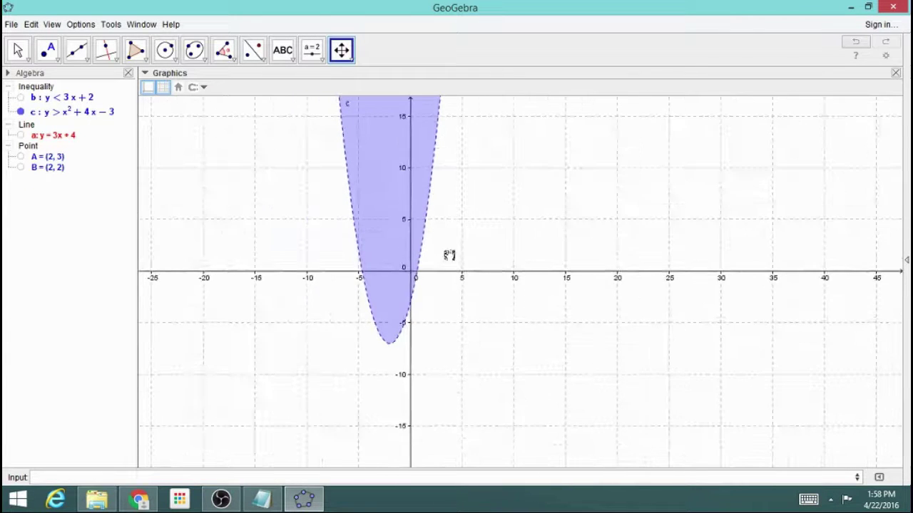
pyautogui.scroll(1, 449, 255)
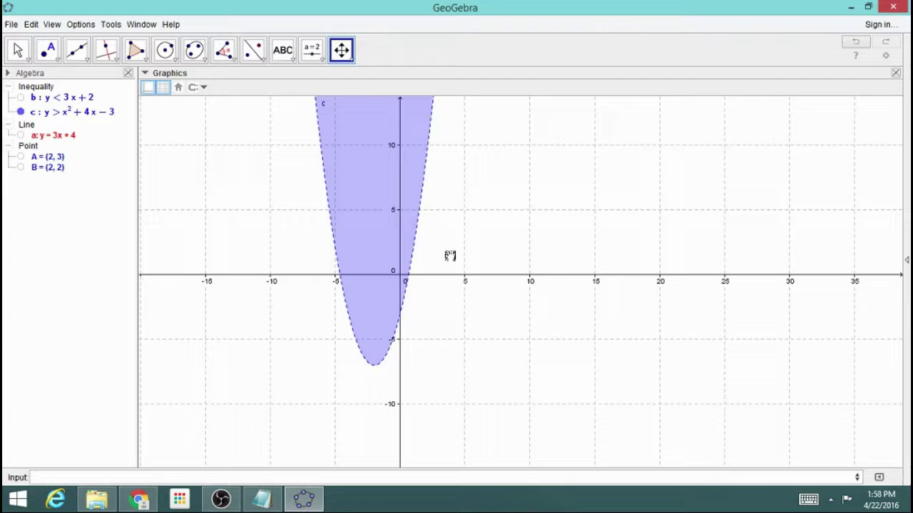
pyautogui.scroll(-2, 449, 255)
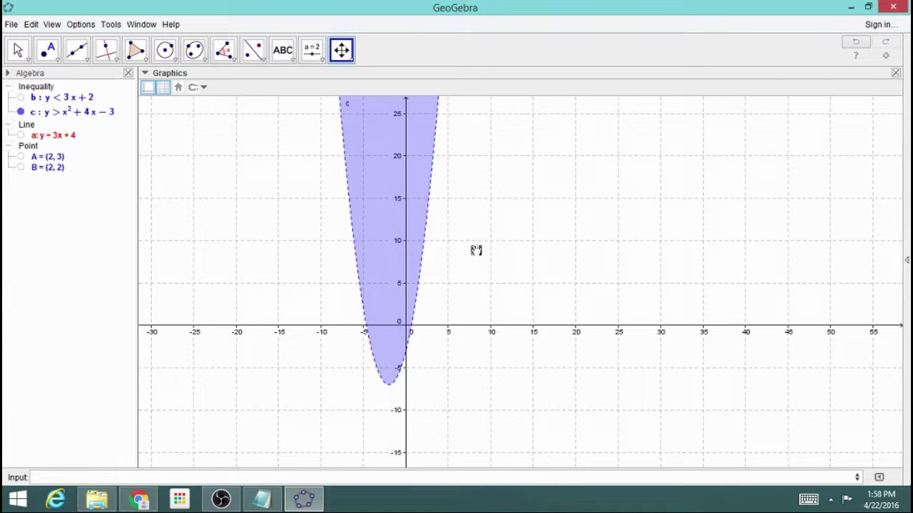
pyautogui.scroll(-1, 476, 250)
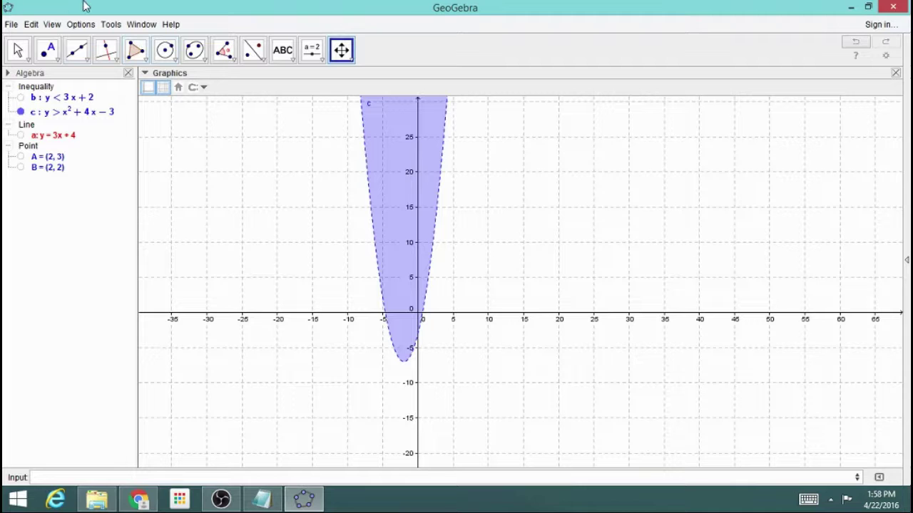
# Step: Inspect the interior and dashed boundary of the shaded parabola on both sides and near its vertex
pyautogui.click(18, 50)
pyautogui.click(410, 285)
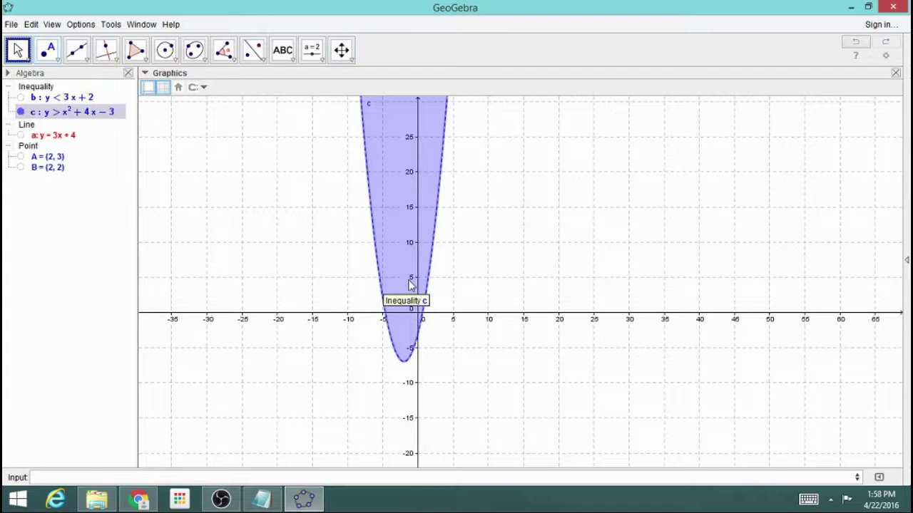
pyautogui.click(387, 276)
pyautogui.click(430, 279)
pyautogui.click(430, 278)
pyautogui.click(407, 337)
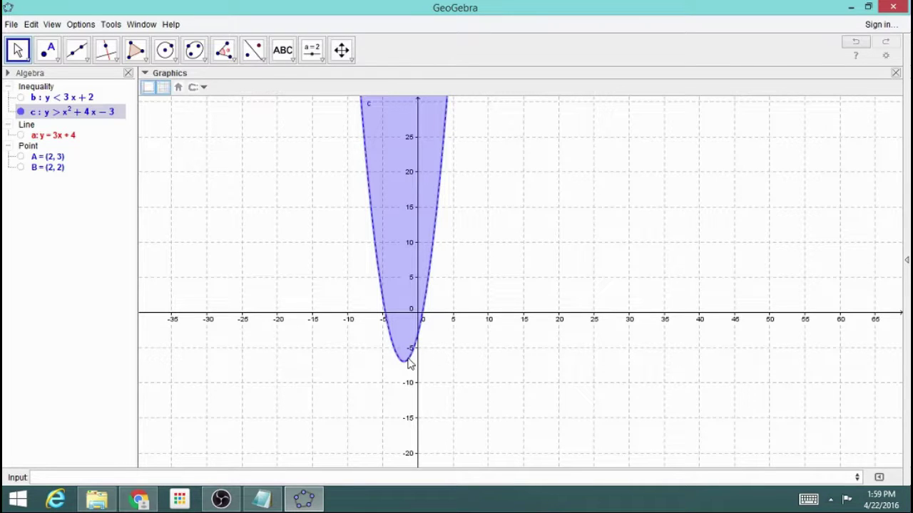
pyautogui.click(407, 361)
pyautogui.click(404, 344)
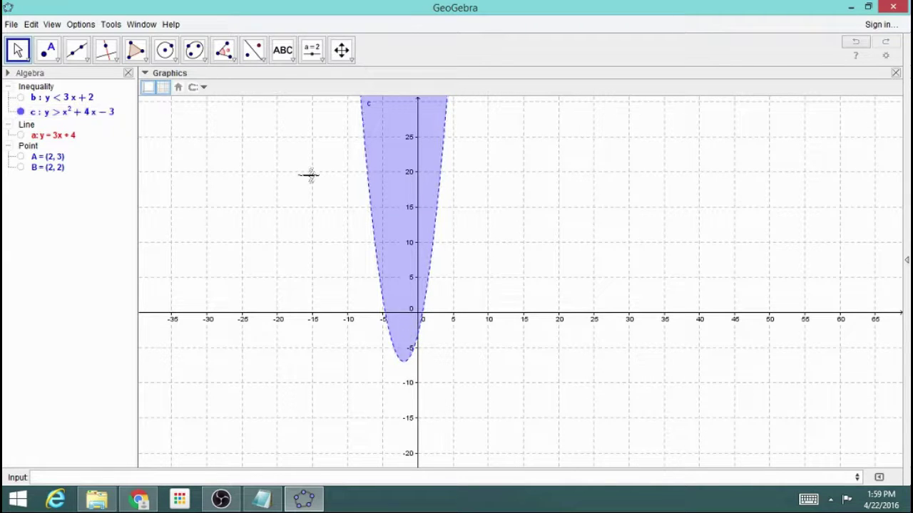
# Step: Hide the graph of the inequality y > x^2 + 4x - 3
pyautogui.click(342, 50)
pyautogui.moveTo(462, 163); pyautogui.dragTo(497, 181)
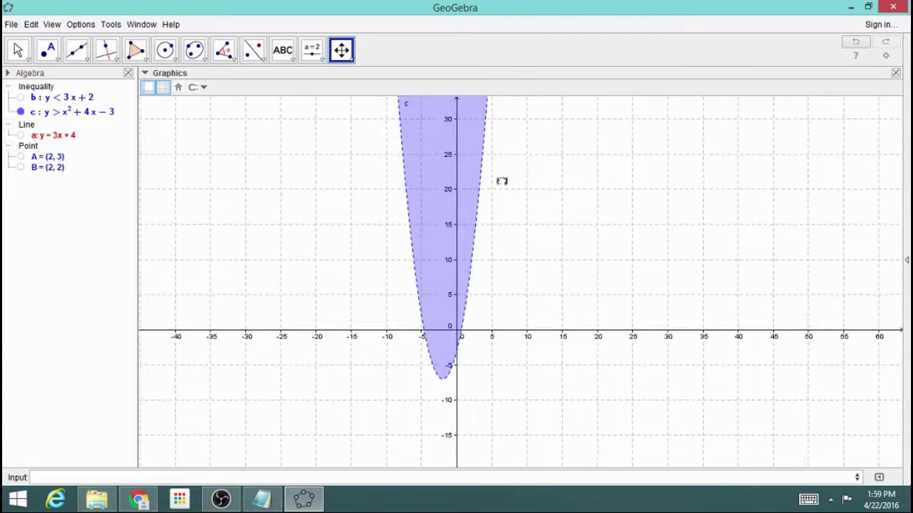
pyautogui.click(21, 112)
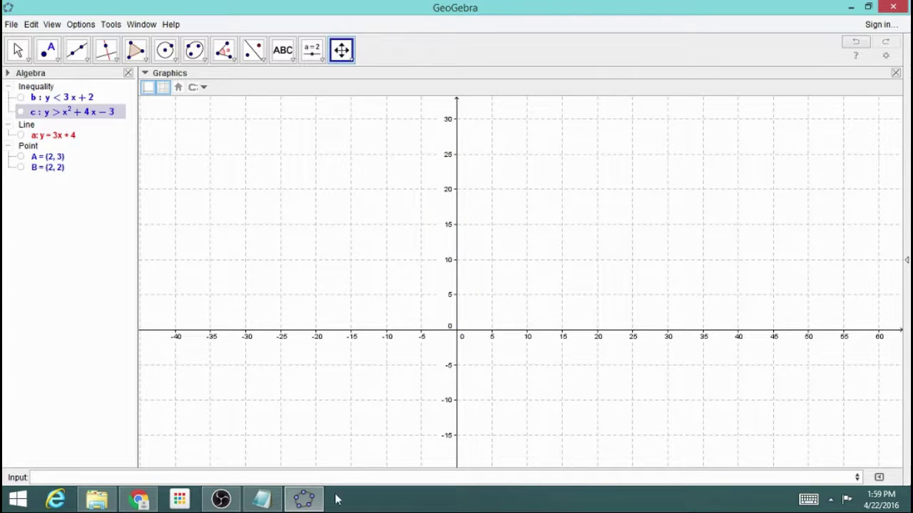
# Step: Draw a horizontal line through new points at (5, 20) and (45, 20) with the Line tool
pyautogui.moveTo(519, 213); pyautogui.dragTo(376, 216)
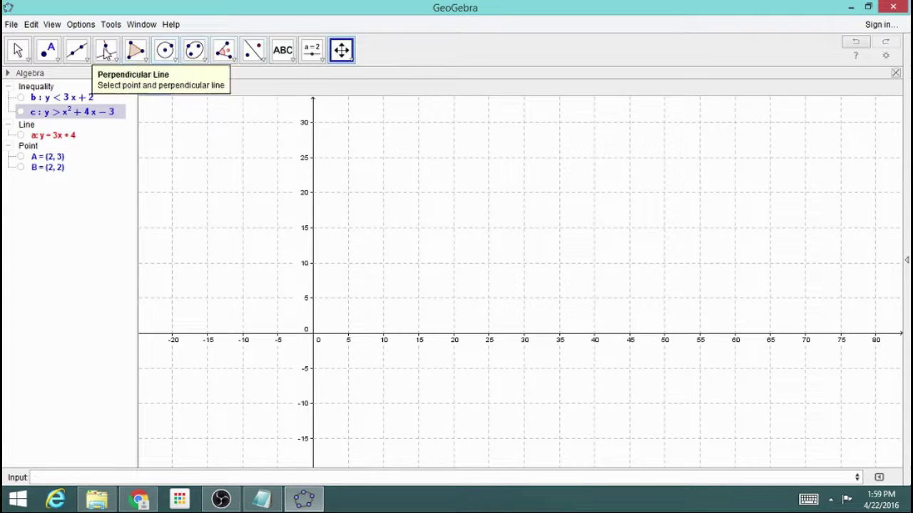
pyautogui.click(78, 51)
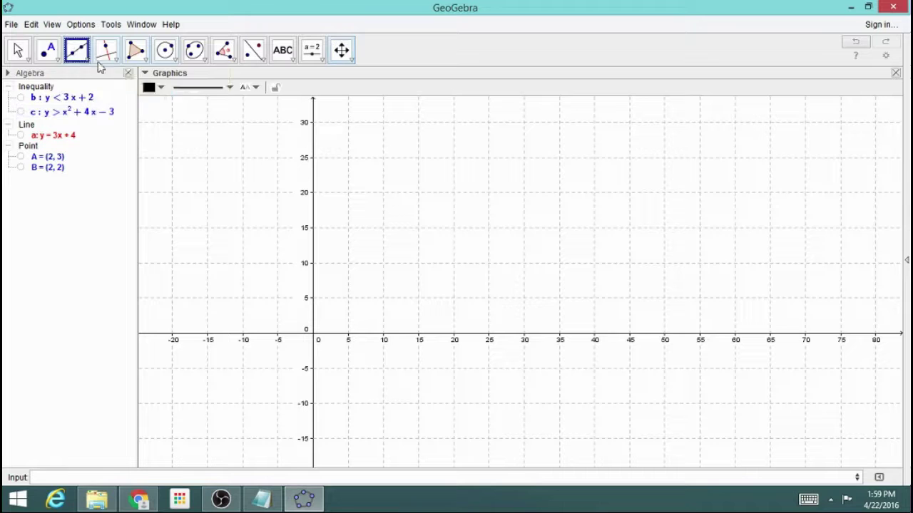
pyautogui.click(348, 193)
pyautogui.click(630, 192)
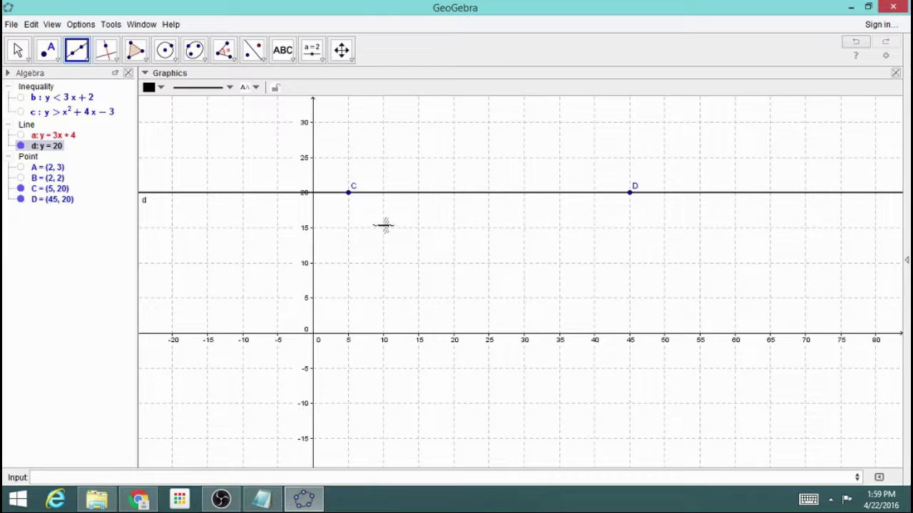
# Step: Draw a regular polygon with 6 vertices on a base from (15, 15) to (30, 15)
pyautogui.click(140, 59)
pyautogui.click(145, 61)
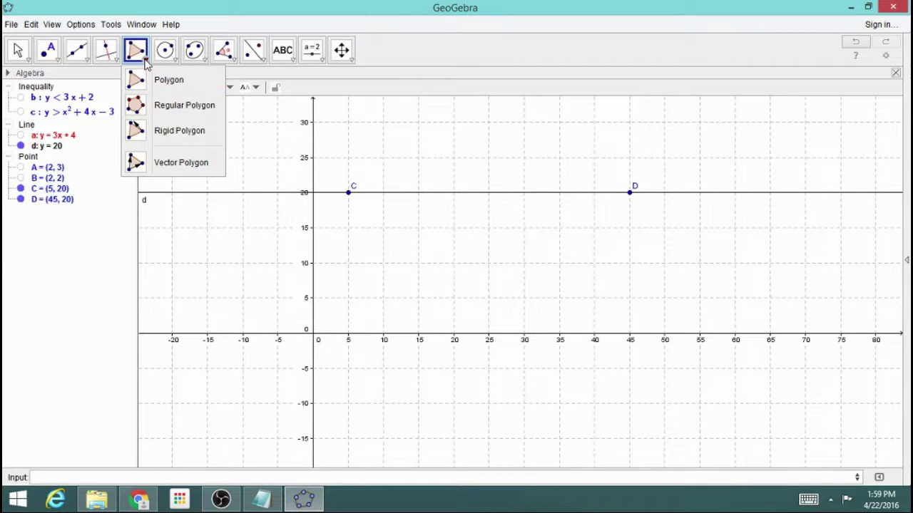
pyautogui.click(164, 104)
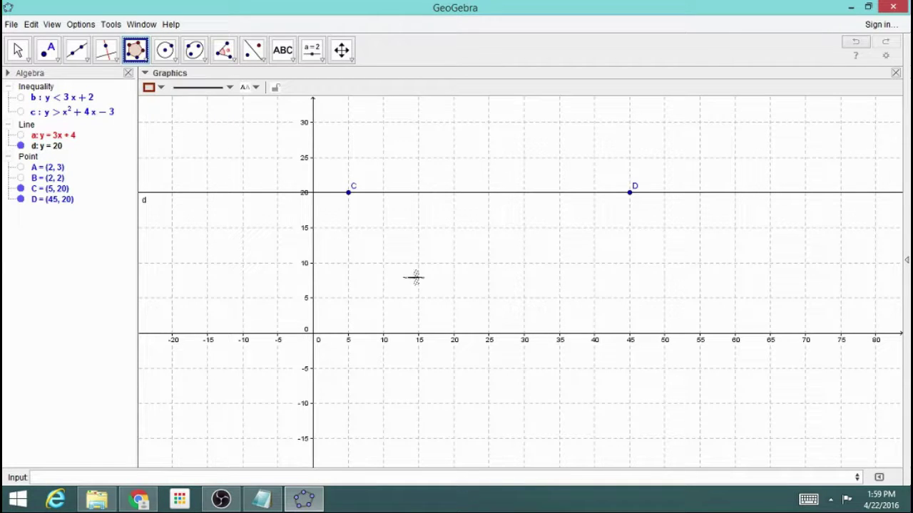
pyautogui.click(418, 227)
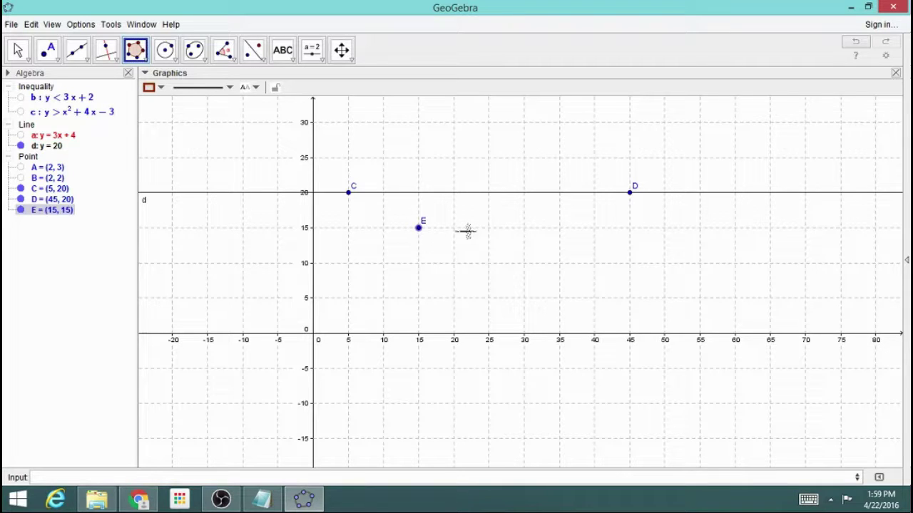
pyautogui.click(524, 228)
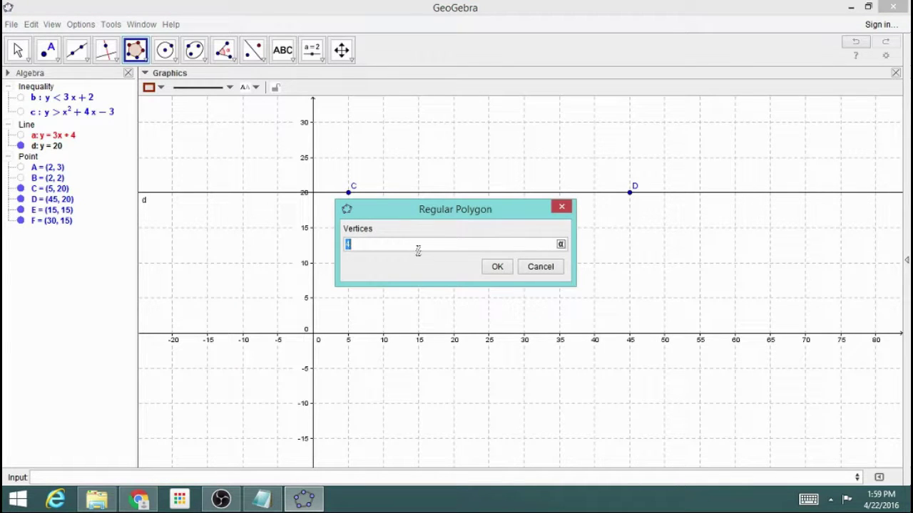
pyautogui.write('6')
pyautogui.click(497, 266)
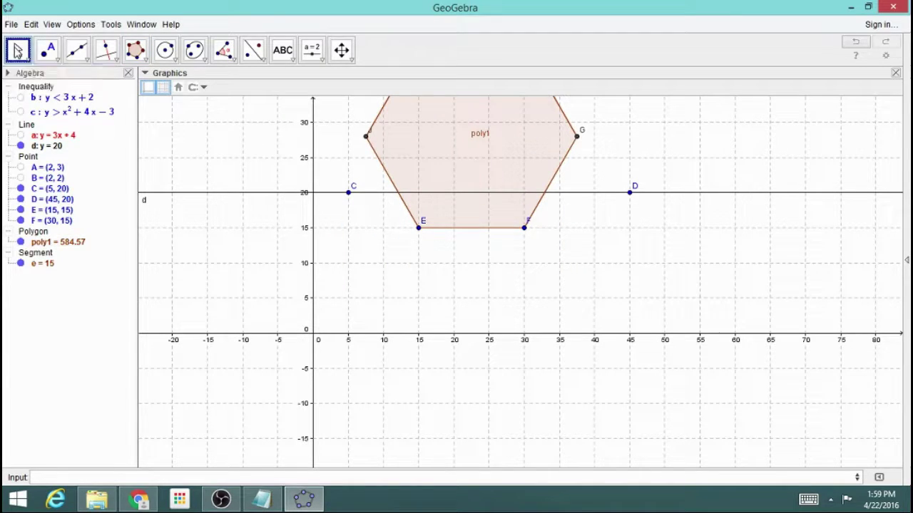
# Step: Move the hexagon down near the x-axis, then resize and rotate it by moving vertices E and F to about (21.65, -8.93) and (20.09, 2.42)
pyautogui.moveTo(464, 164); pyautogui.dragTo(513, 328)
pyautogui.moveTo(571, 397); pyautogui.dragTo(574, 385)
pyautogui.moveTo(525, 278); pyautogui.dragTo(457, 322)
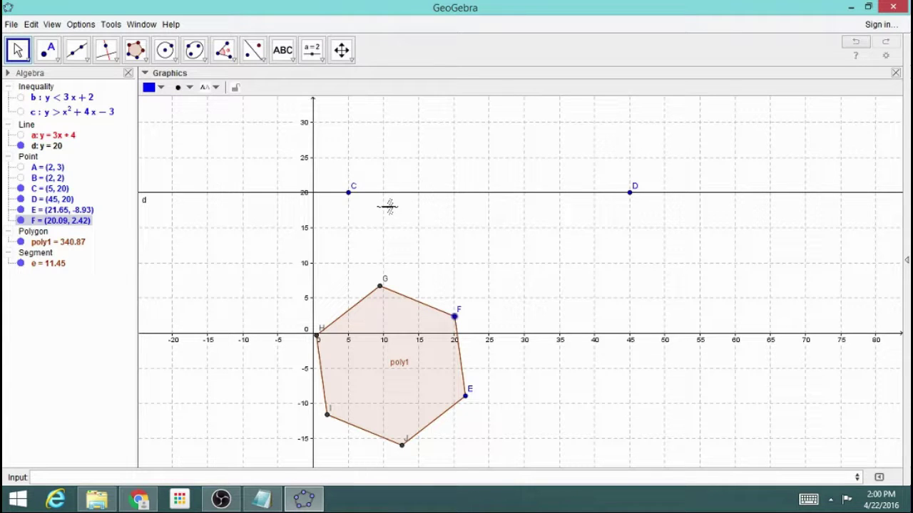
pyautogui.click(205, 59)
pyautogui.moveTo(260, 63)
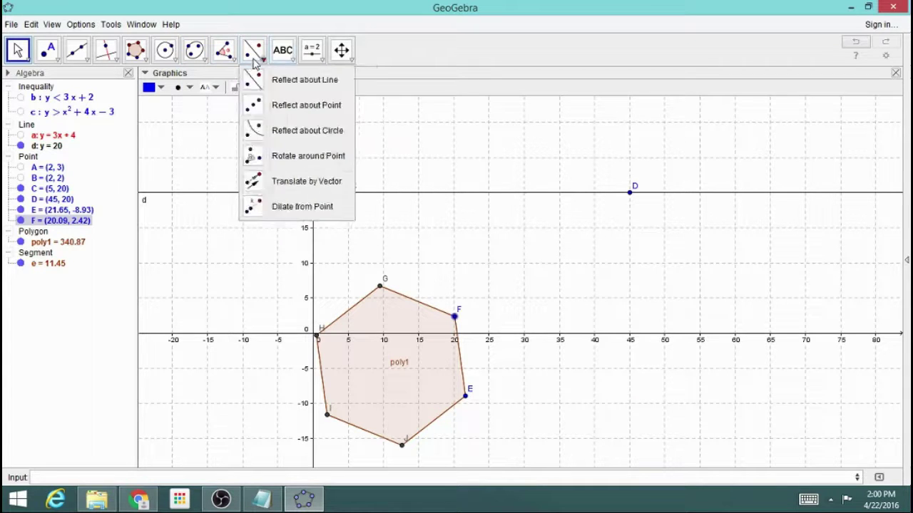
pyautogui.moveTo(109, 63)
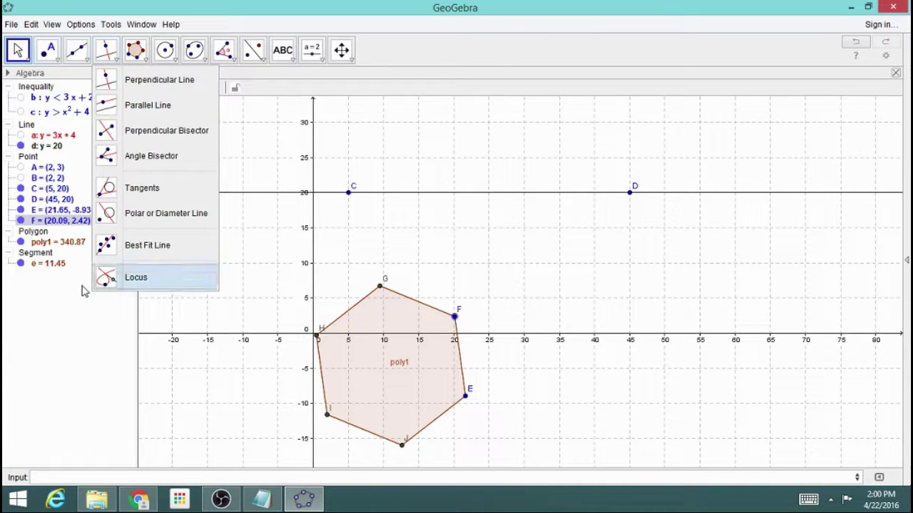
pyautogui.click(45, 304)
# Step: Delete the whole group of points, A to F, at once
pyautogui.click(49, 265)
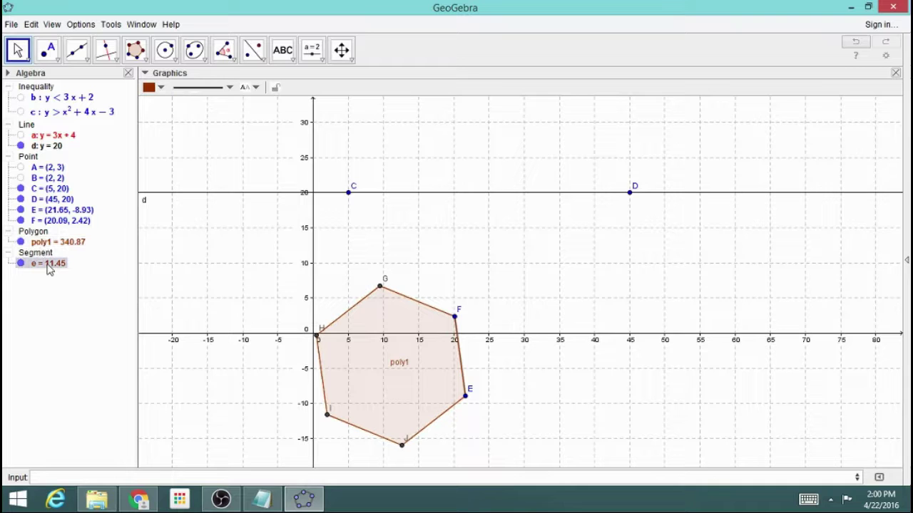
pyautogui.click(27, 159)
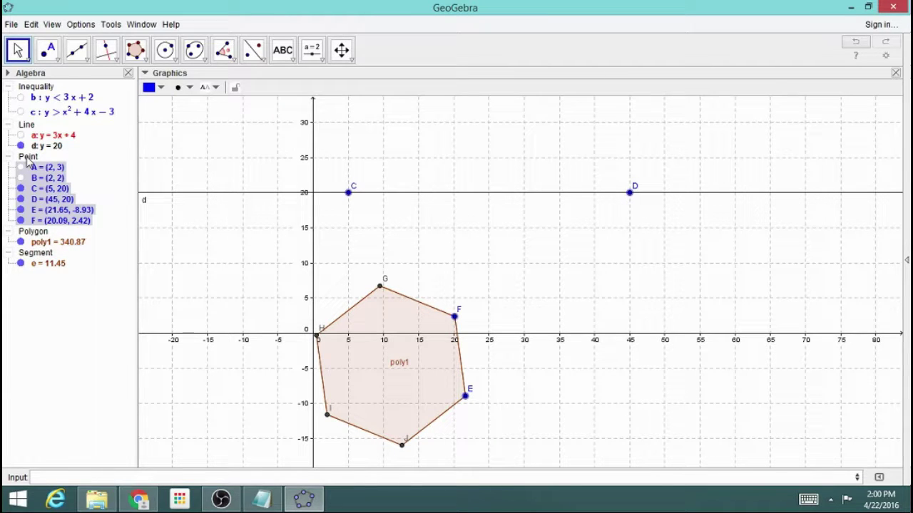
pyautogui.press('Delete')
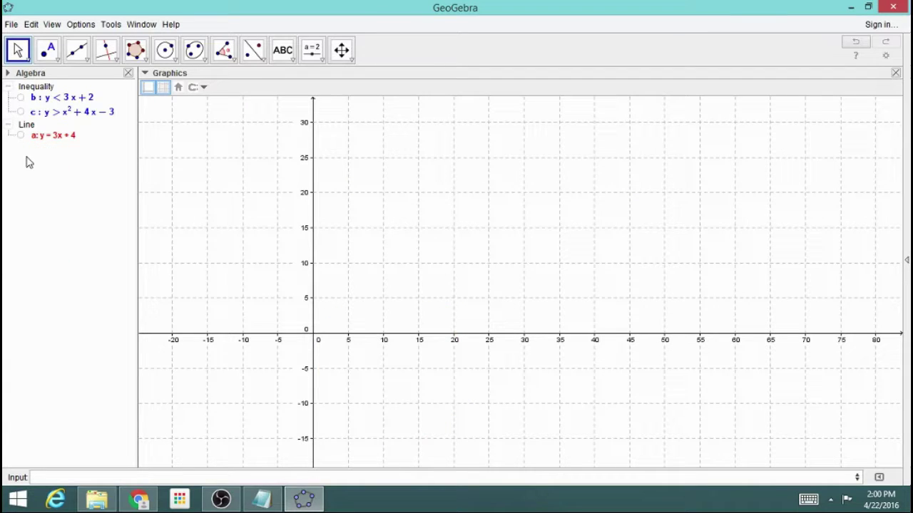
# Step: Delete both inequalities and the remaining line y = 3x + 4
pyautogui.click(32, 86)
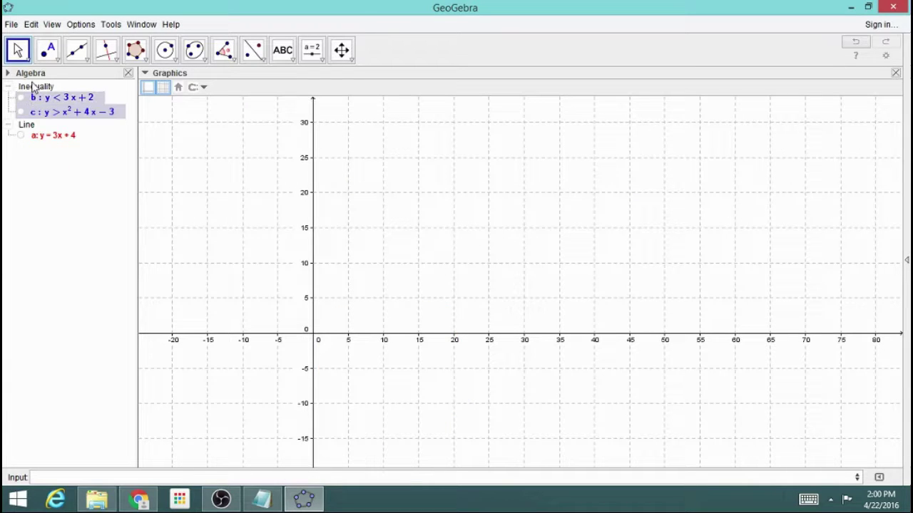
pyautogui.press('Delete')
pyautogui.press('Delete')
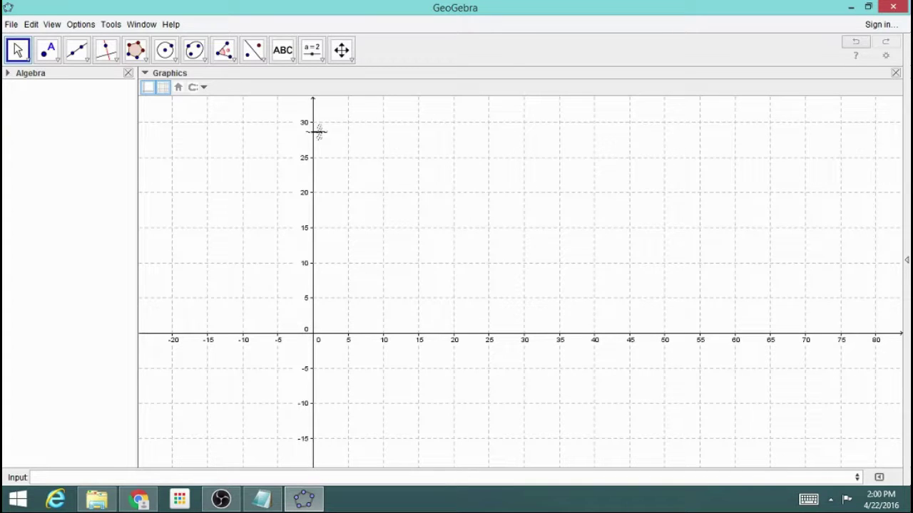
# Step: Open the list of available perspectives
pyautogui.click(908, 277)
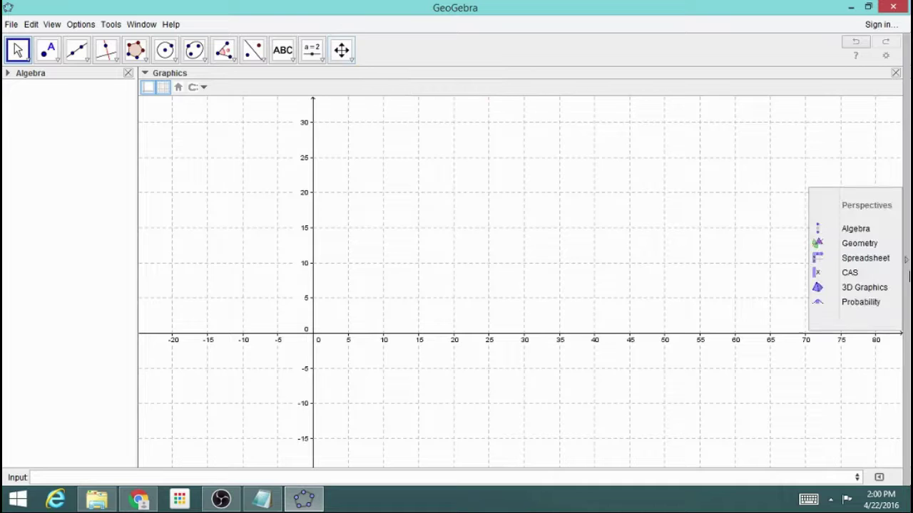